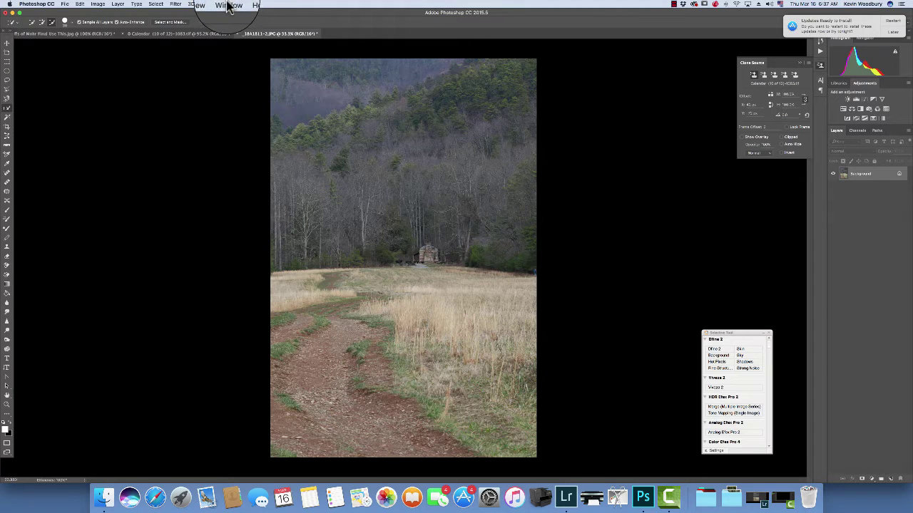
Step: Reset the panel layout to the default Photography workspace from the Window > Workspace menu
click(227, 5)
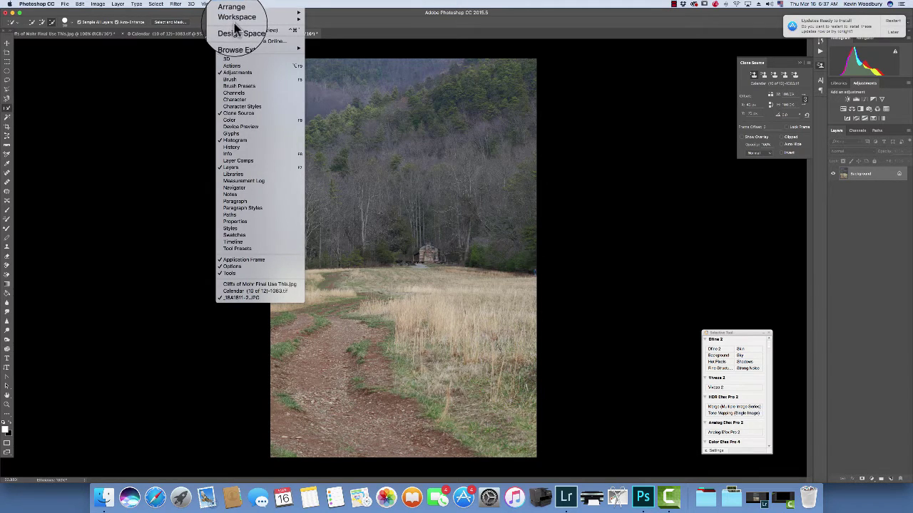
mouse_move(236, 23)
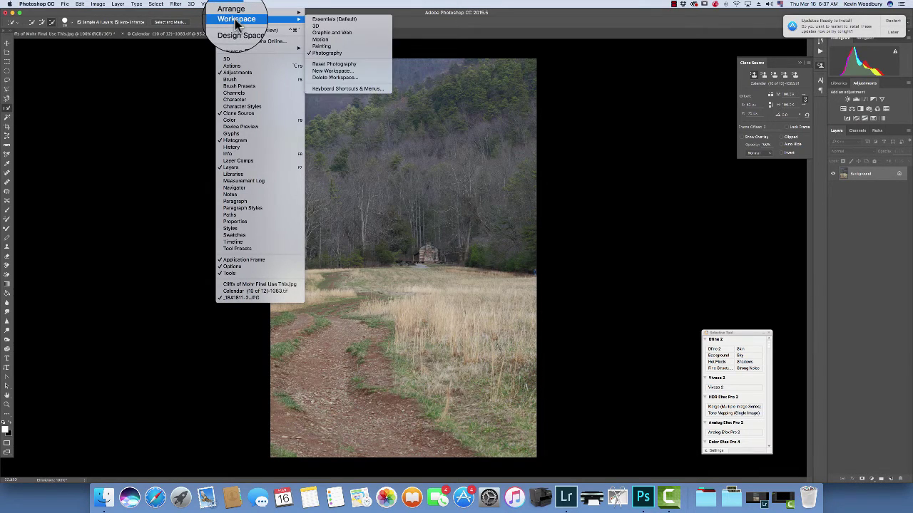
click(335, 64)
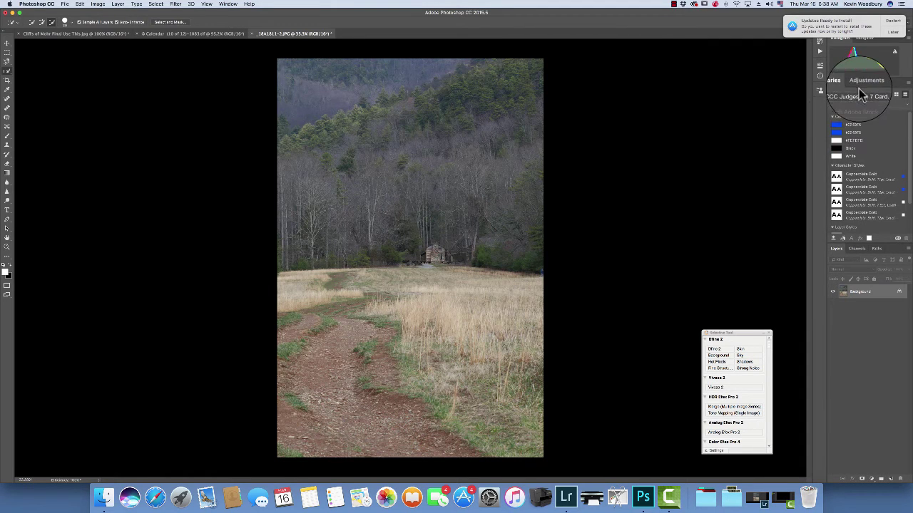
Step: Swap the Libraries panel for the Adjustments panel in the right panel group
click(865, 84)
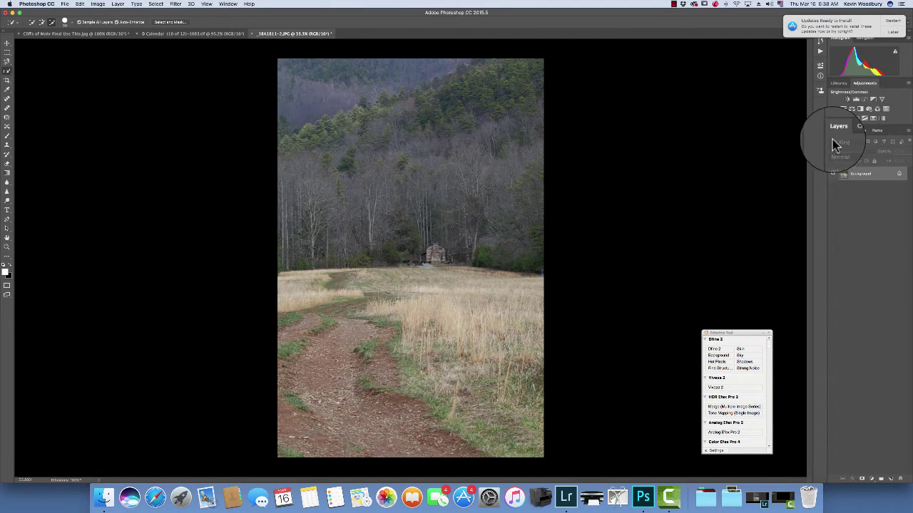
Step: Start a crop and try the Rule of Thirds, Golden Spiral, then Golden Ratio overlays
click(8, 81)
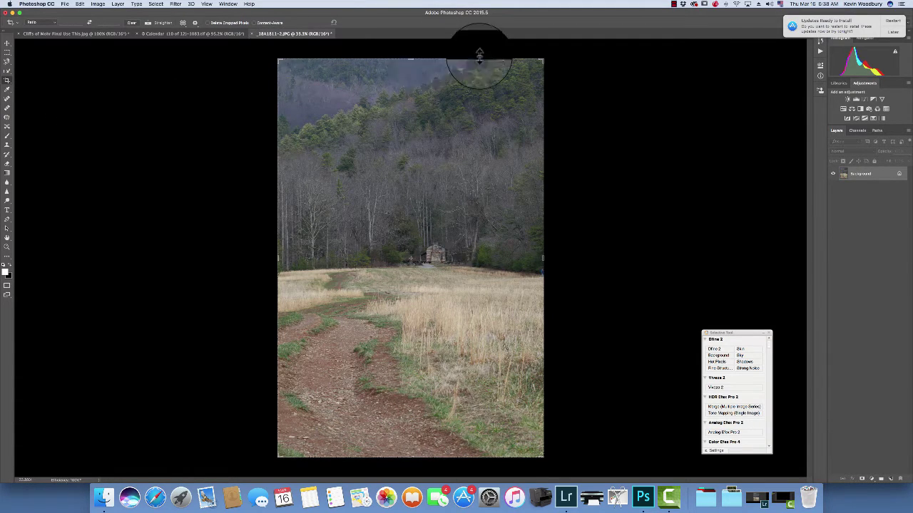
click(376, 107)
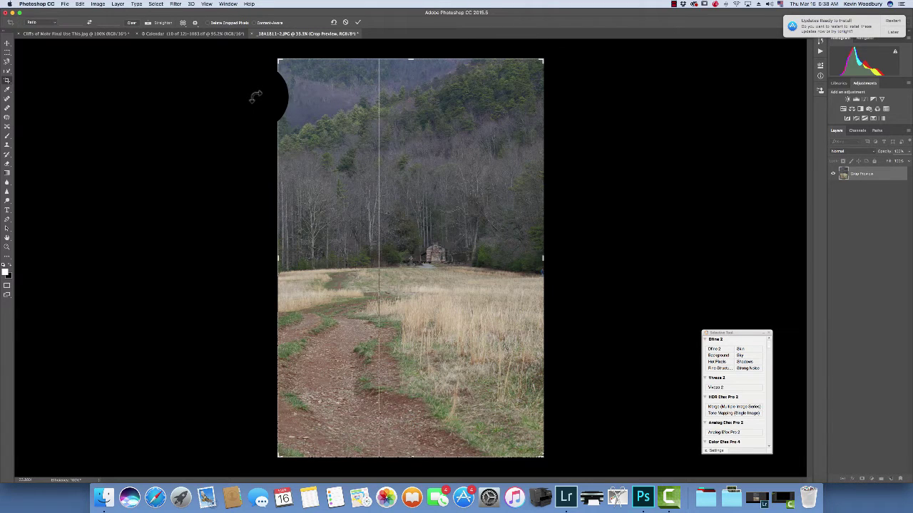
click(183, 24)
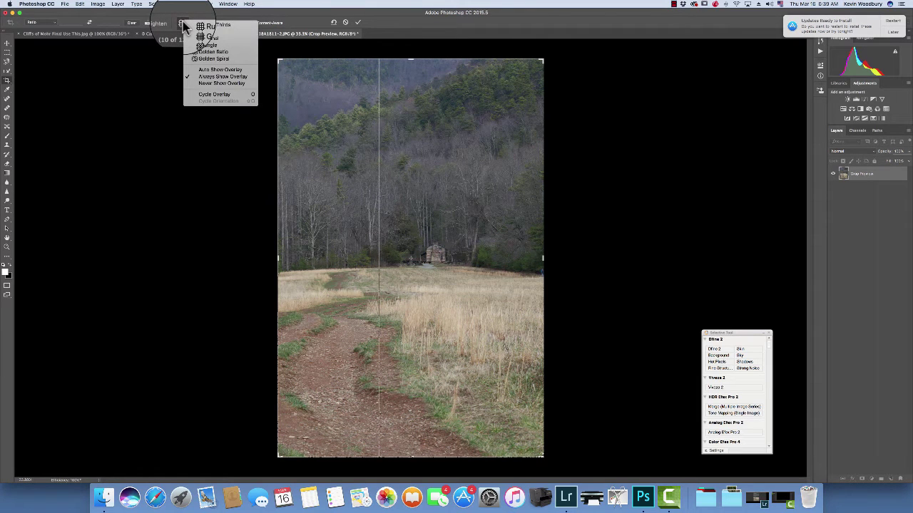
click(208, 25)
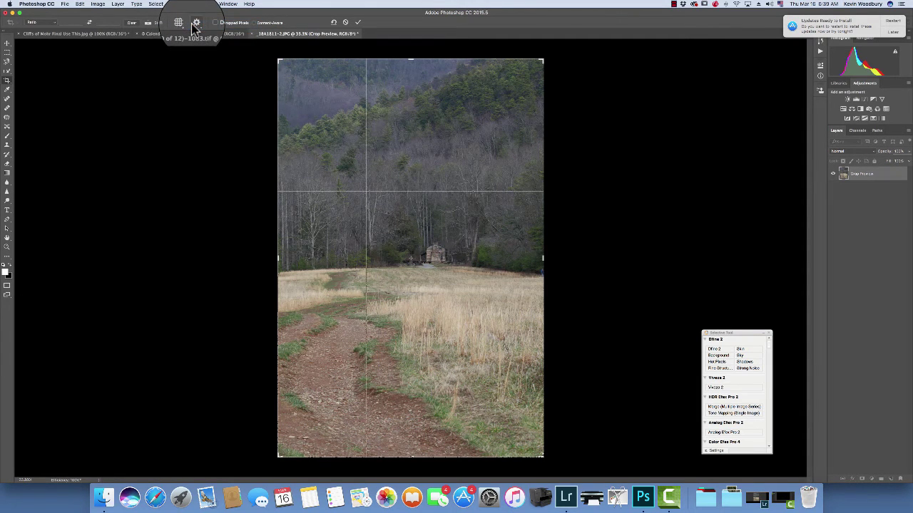
click(183, 26)
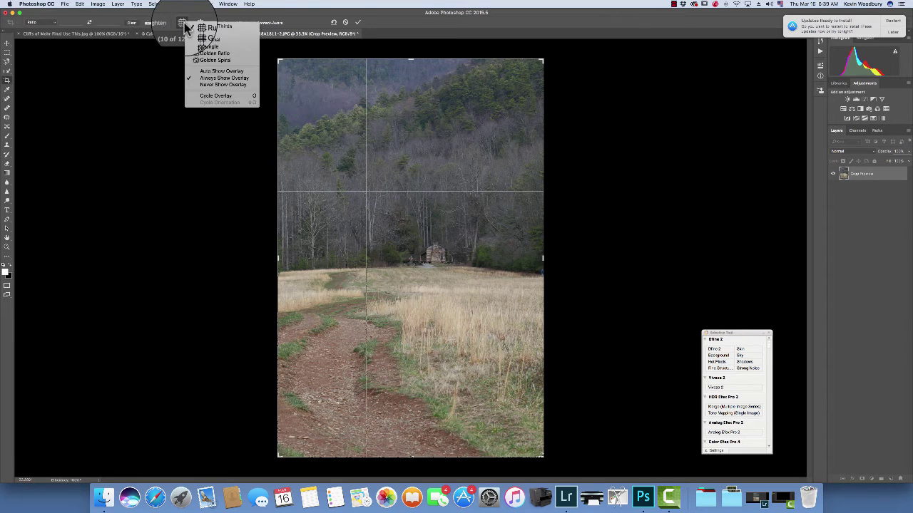
click(209, 60)
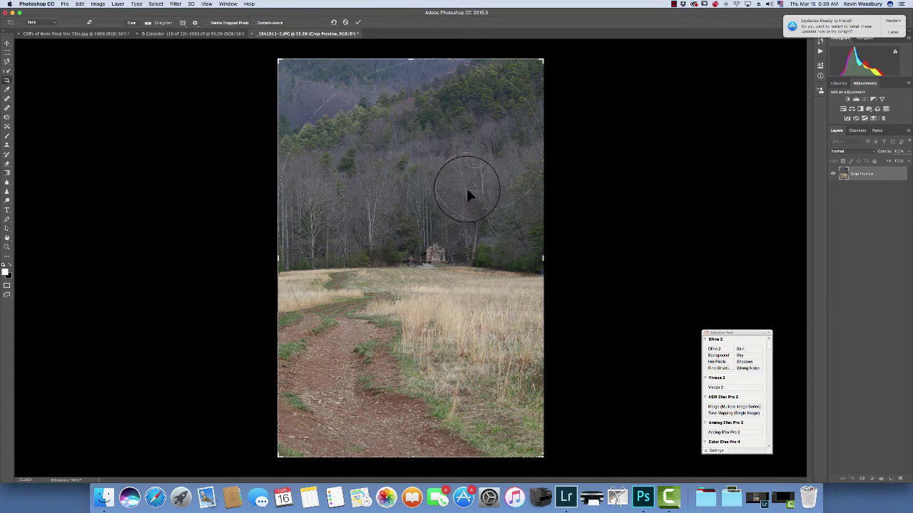
click(183, 26)
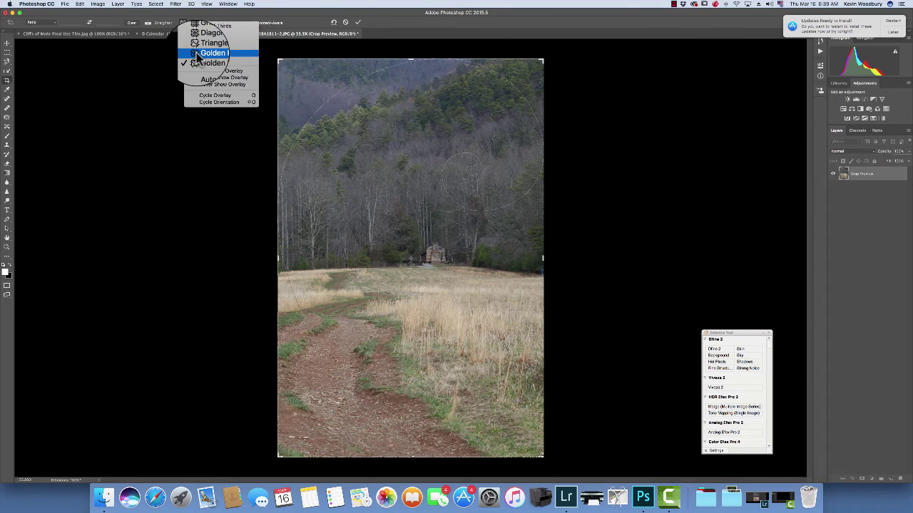
click(198, 54)
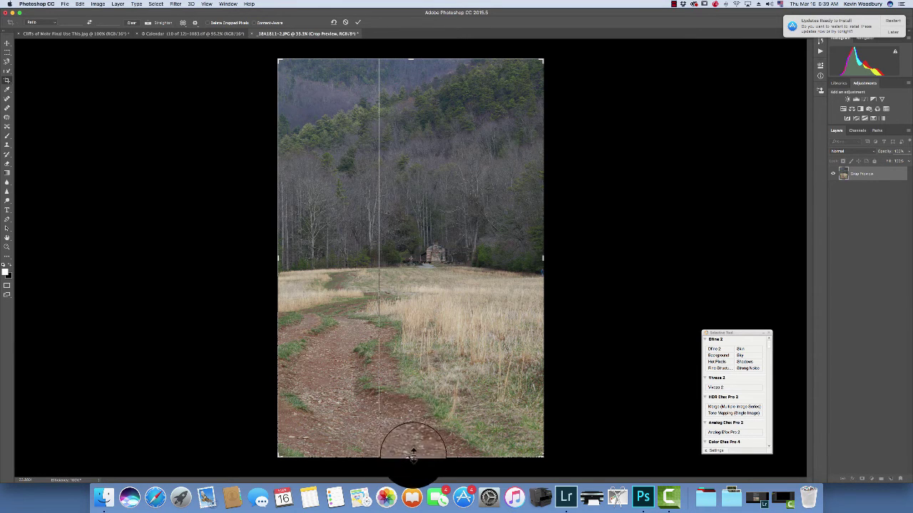
Step: Raise the crop's bottom edge, nudge the right edge inward, and try Rule of Thirds then Golden Spiral
drag(411, 458, 408, 422)
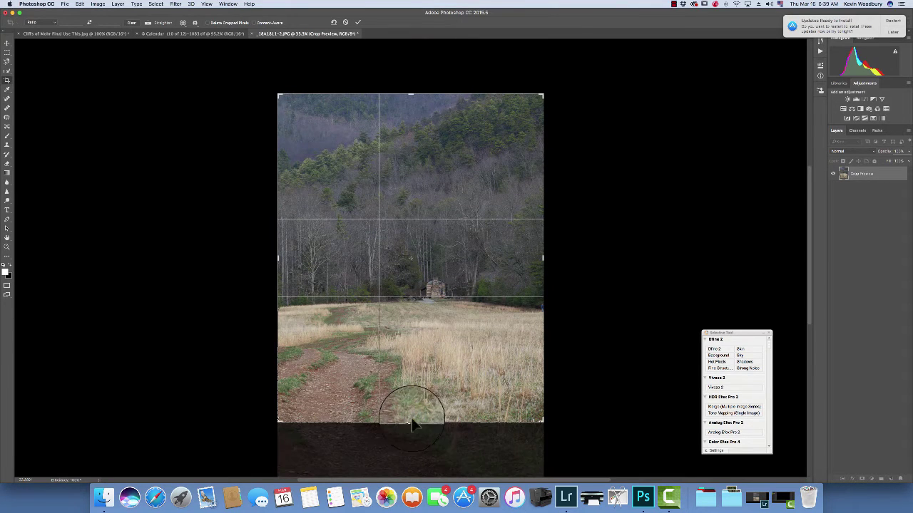
drag(544, 258, 538, 258)
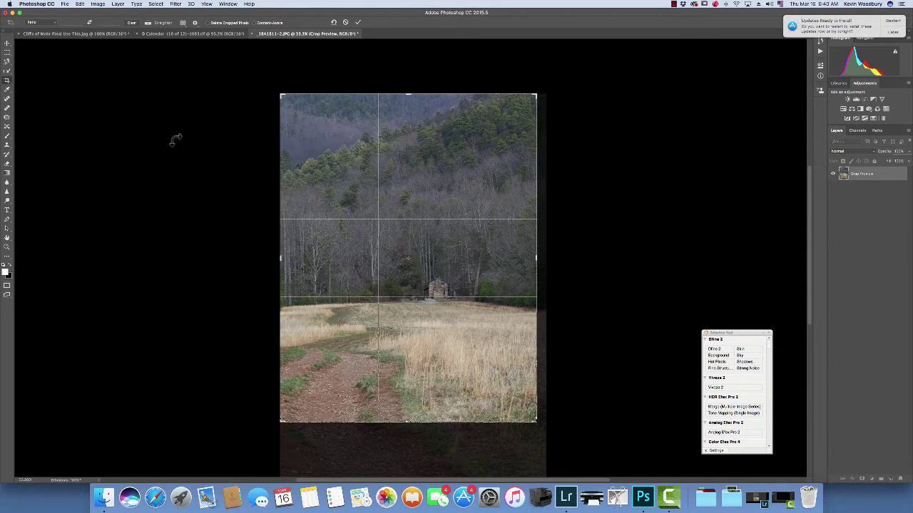
click(183, 24)
click(189, 26)
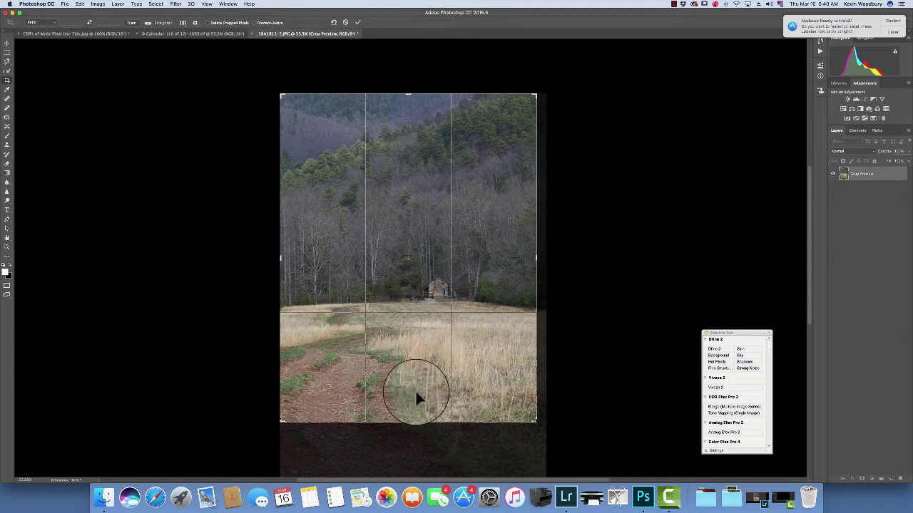
drag(407, 422, 405, 407)
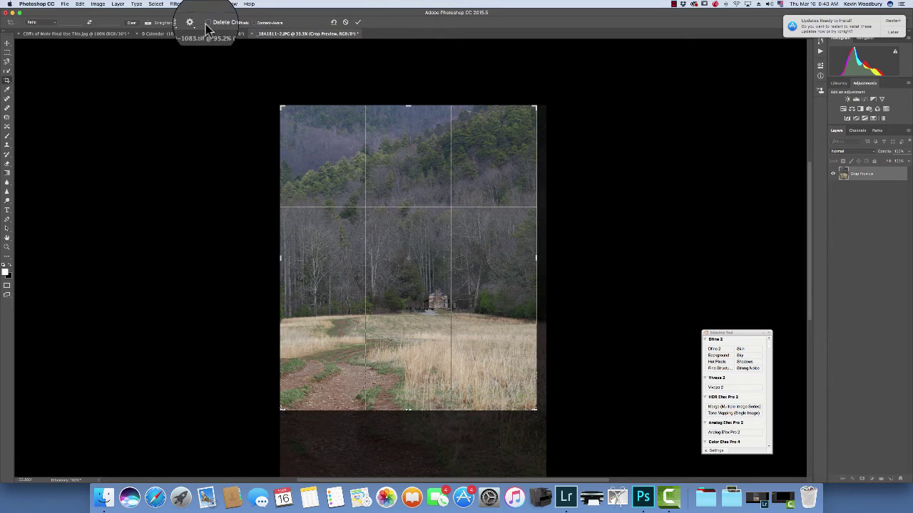
click(182, 23)
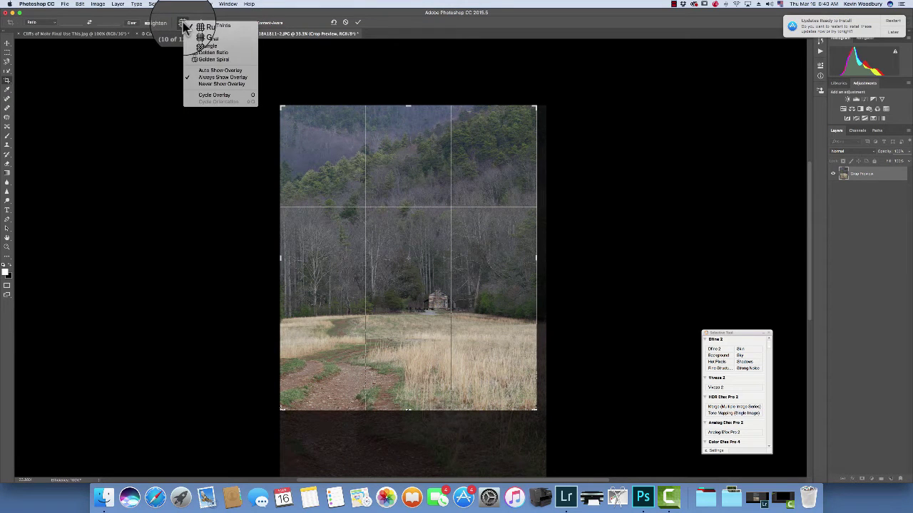
click(210, 59)
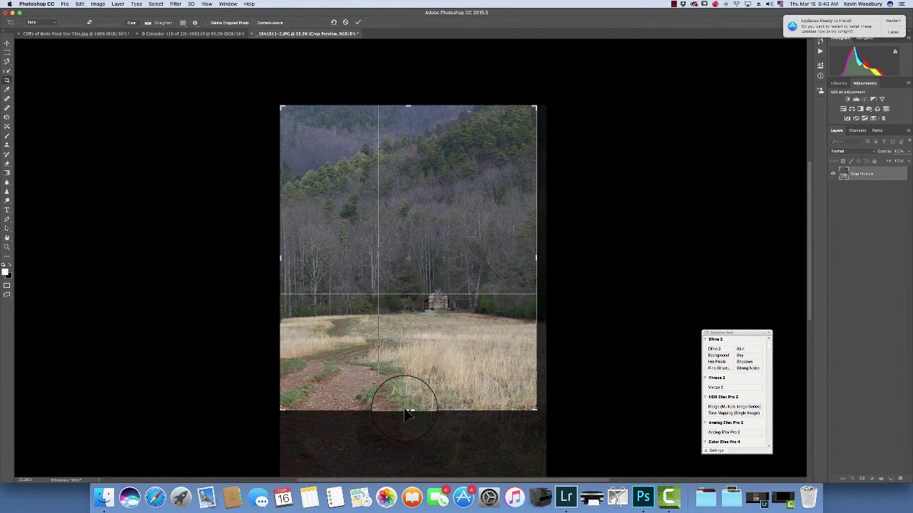
Step: Readjust the crop's bottom edge, then toggle Delete Cropped Pixels off and back on
drag(407, 410, 406, 424)
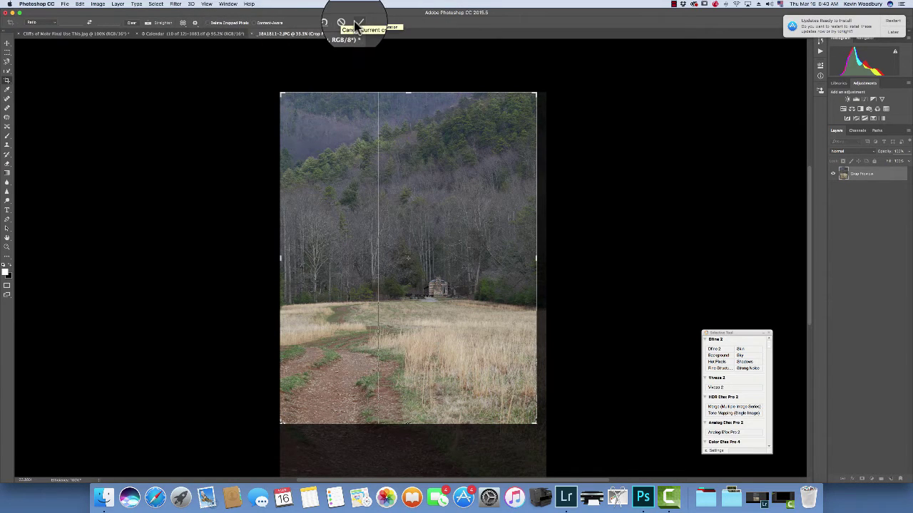
click(208, 23)
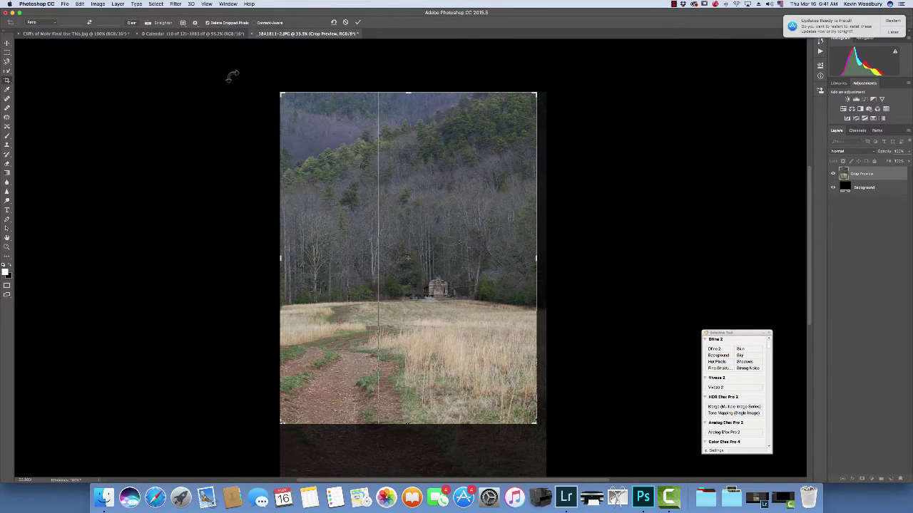
click(208, 23)
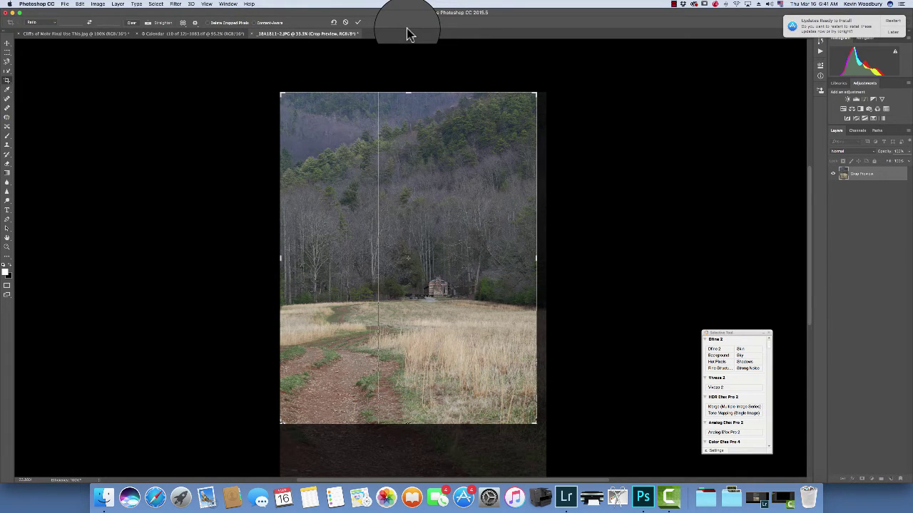
Step: Commit the crop, then undo it to restore the full uncropped photo
click(358, 26)
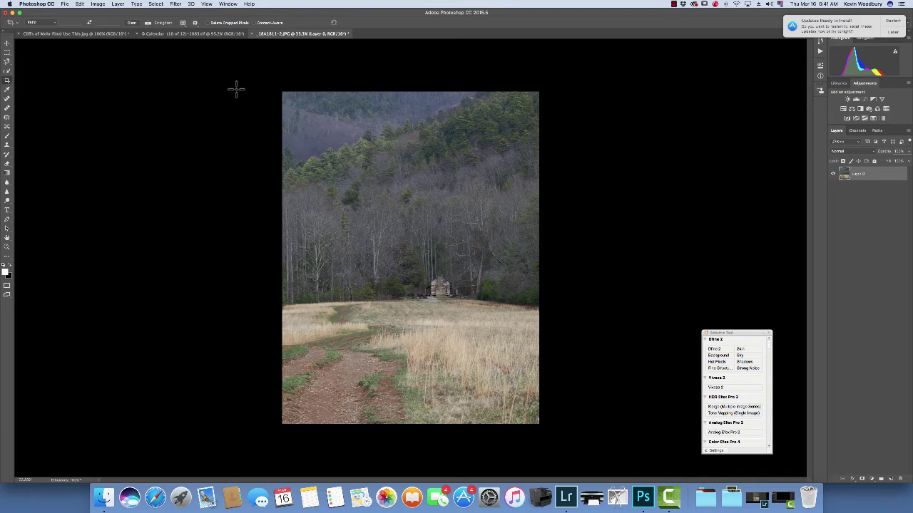
key(super)
key(Return)
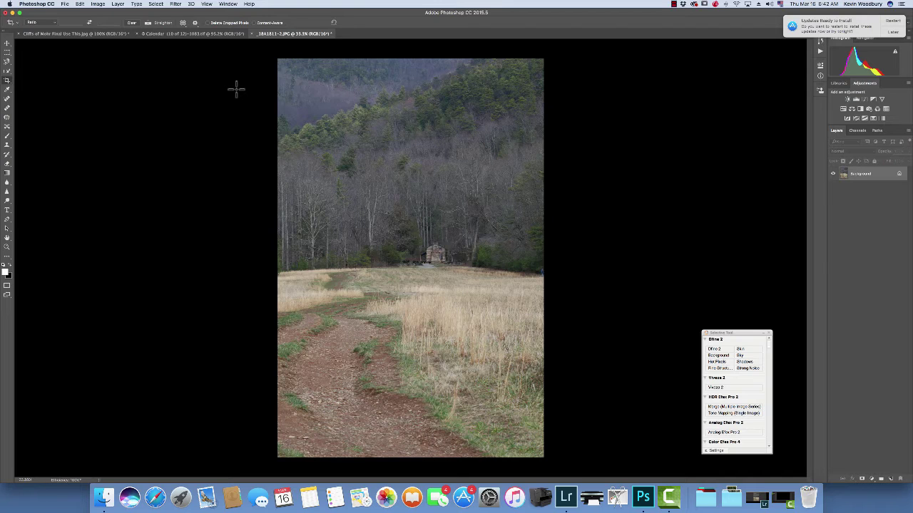
key(super)
key(super)
Step: Redo the crop with Edit > Step Forward, undo it, then step forward again
click(81, 6)
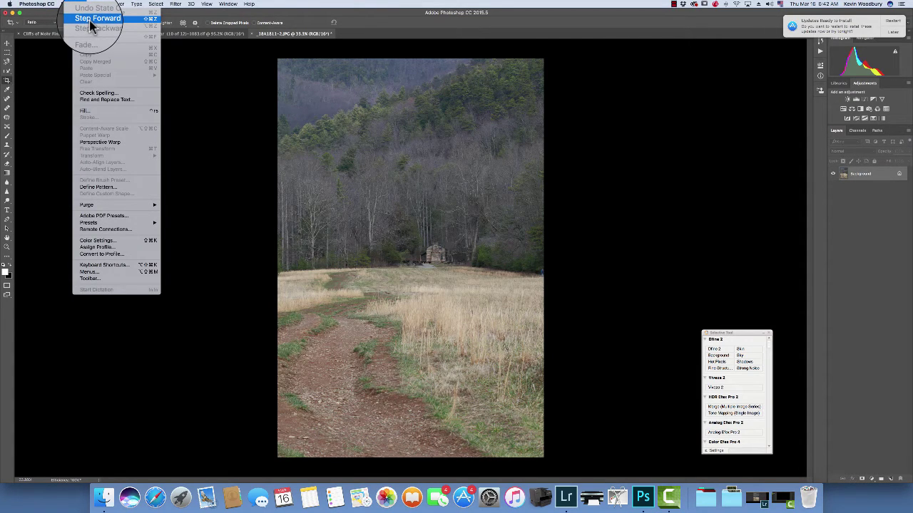
click(90, 23)
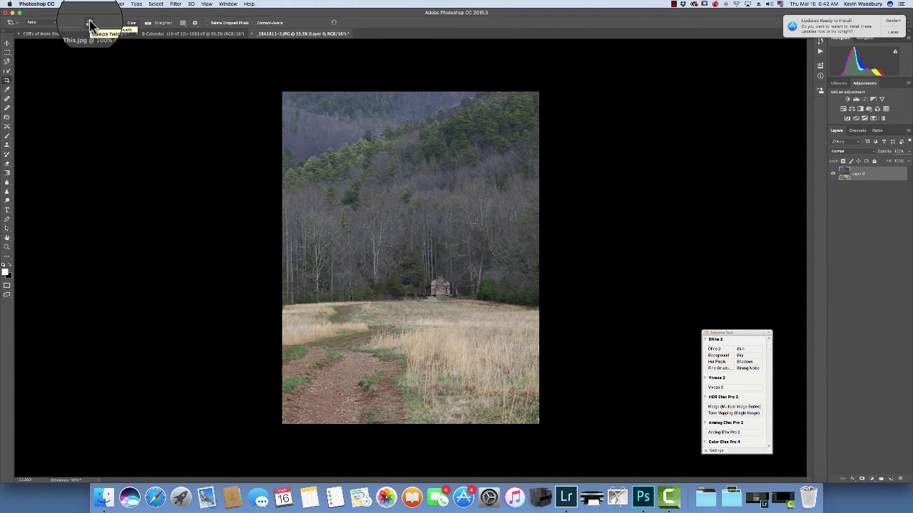
key(super+alt+z)
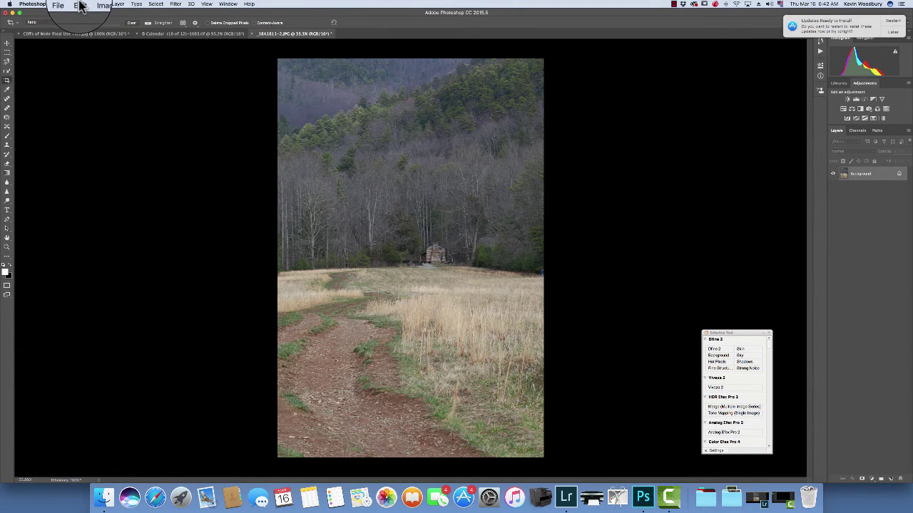
click(80, 5)
click(91, 19)
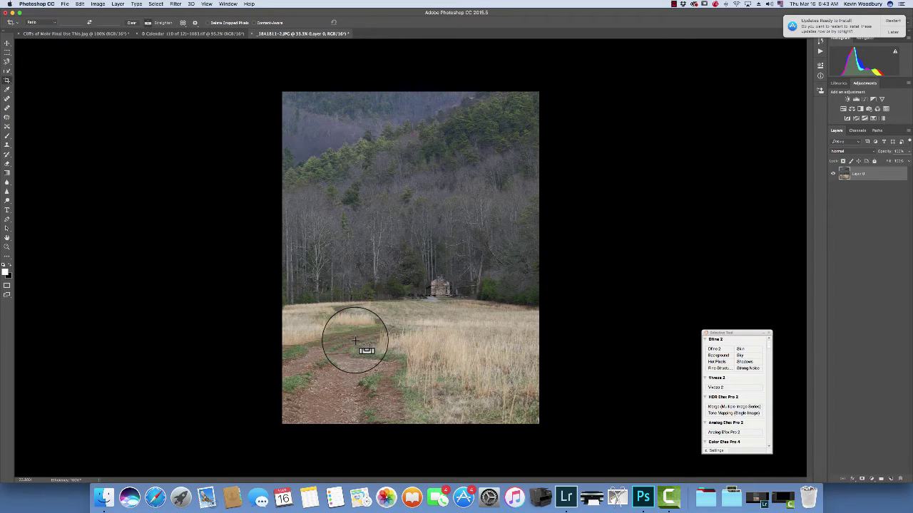
Step: Zoom in on the photo and postpone the pending software update notification
key(super+equal)
key(super+equal)
key(super+equal)
key(super+equal)
key(super+equal)
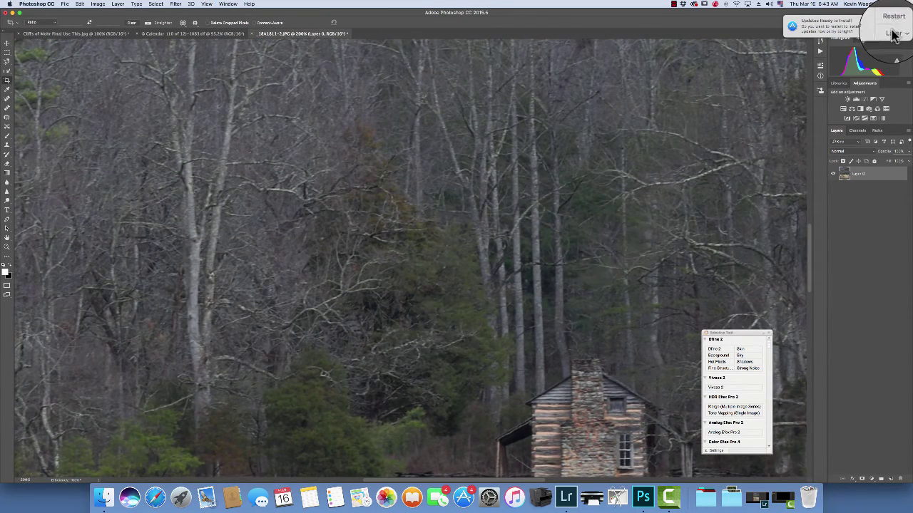
click(893, 34)
click(843, 66)
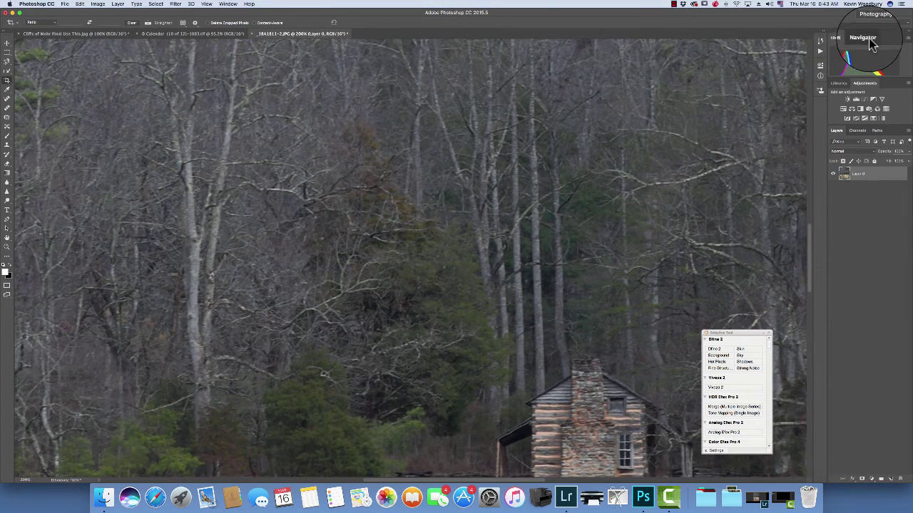
Step: Use the Navigator and Hand tool to centre the view on the cabin, fences and meadow
click(872, 40)
drag(870, 63, 870, 64)
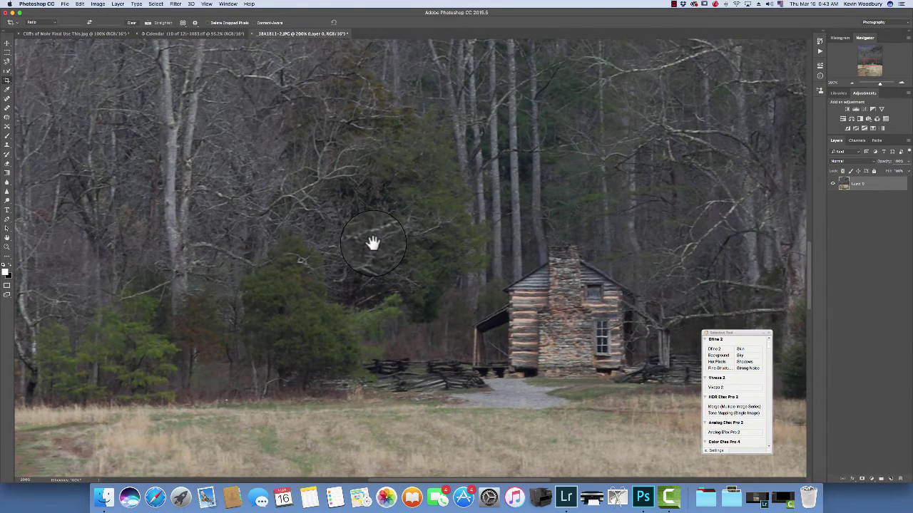
key(space)
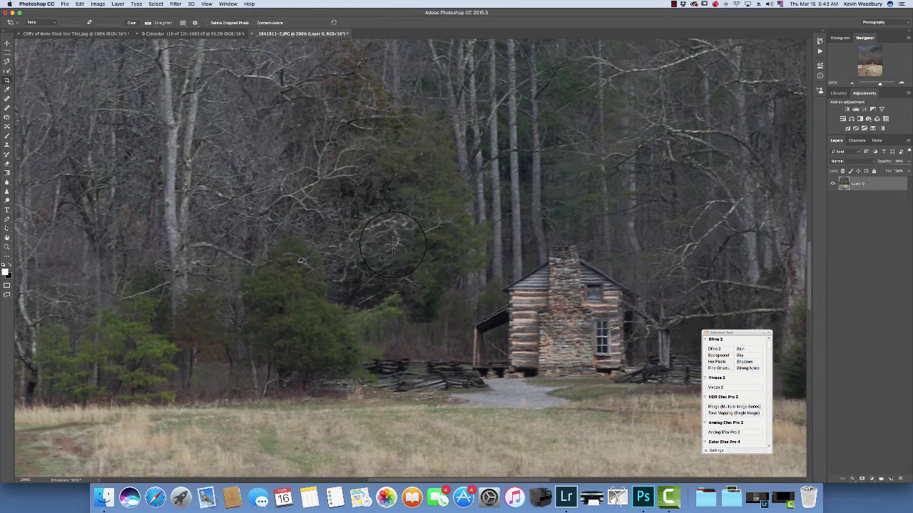
key(XF86AudioRaiseVolume)
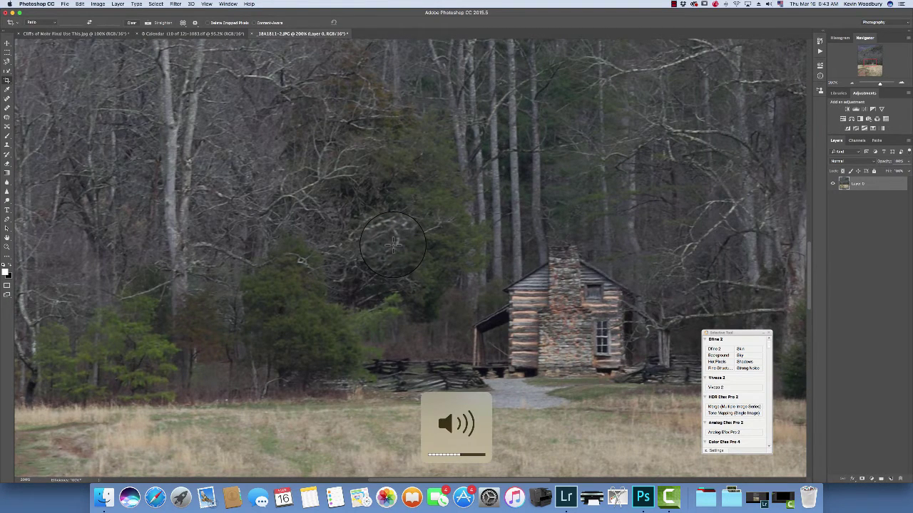
key(space)
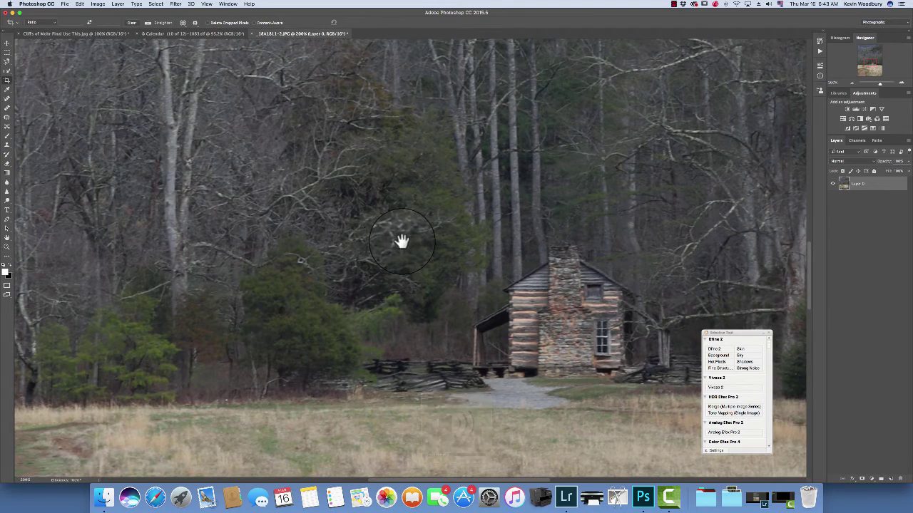
drag(402, 240, 340, 230)
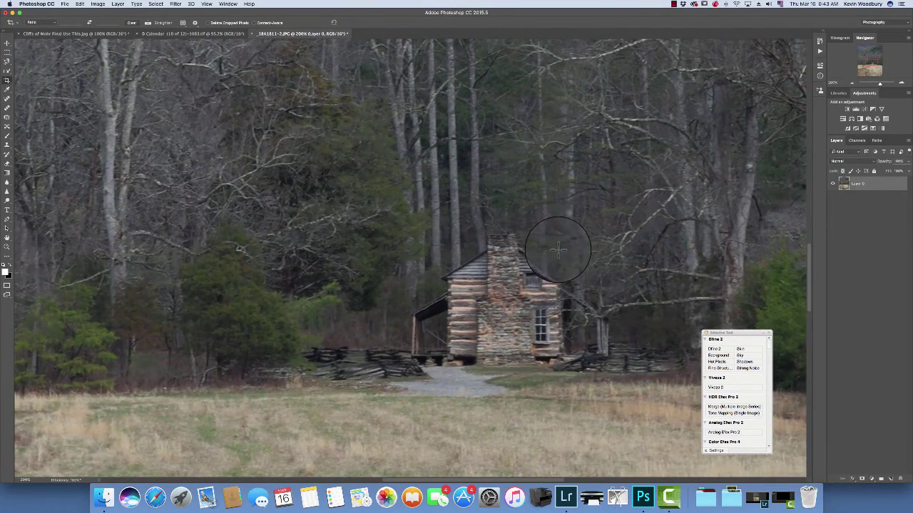
mouse_move(558, 249)
mouse_down()
mouse_move(510, 292)
mouse_move(507, 328)
mouse_move(458, 300)
mouse_up()
scroll(465, 321, down, 1)
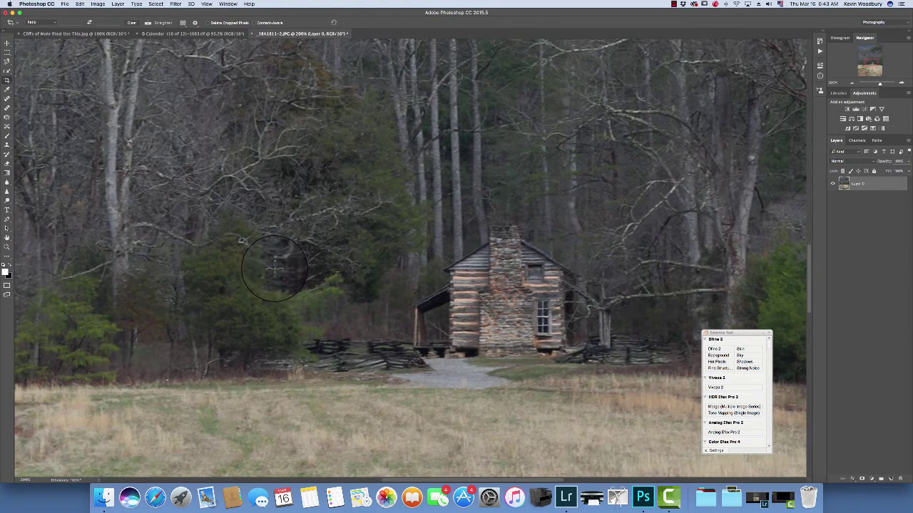
Step: Switch to the Polygonal Lasso Tool and begin tracing points along the left fence
click(8, 68)
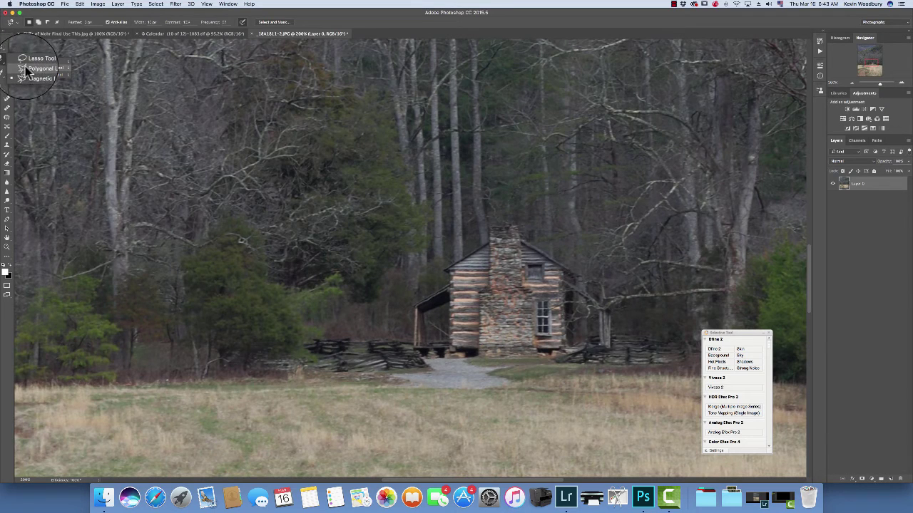
click(36, 69)
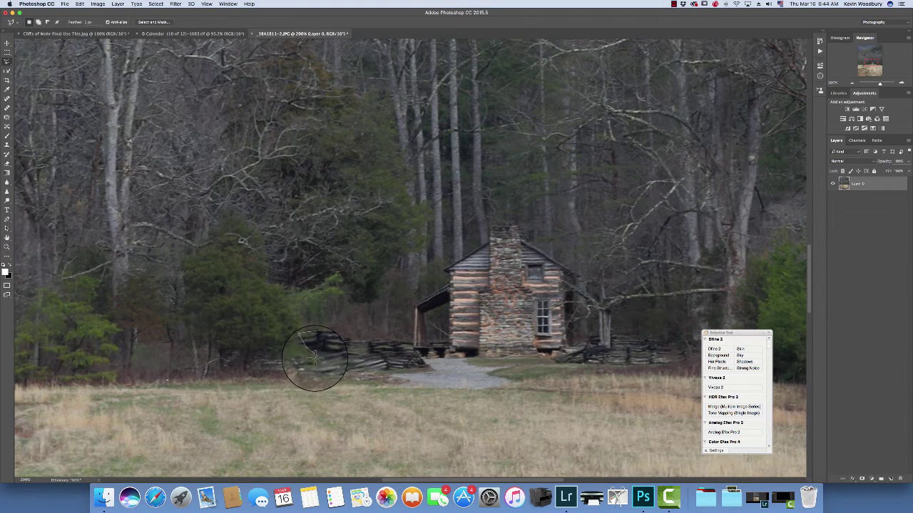
mouse_move(314, 367)
mouse_down()
mouse_move(387, 367)
mouse_move(407, 377)
mouse_move(427, 371)
mouse_move(423, 361)
mouse_up()
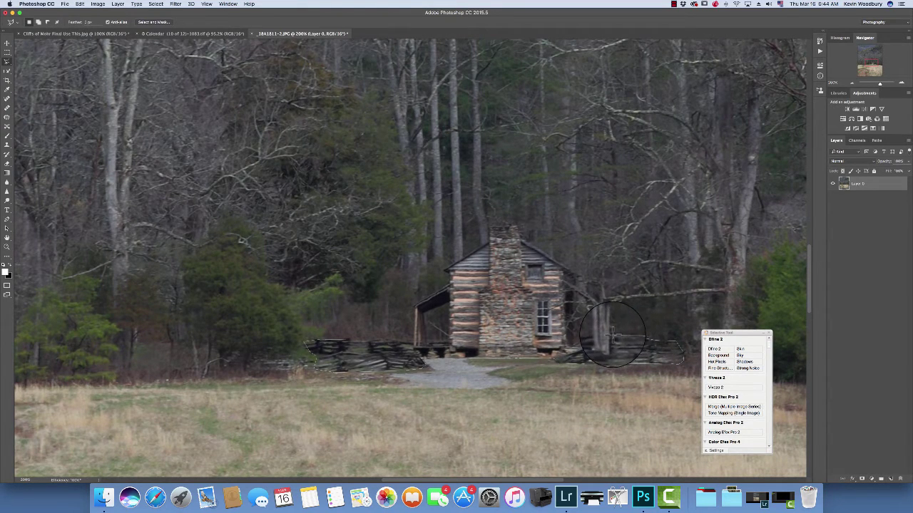
Step: Finish tracing around the cabin roof and fences, closing the selection at its start point
scroll(618, 334, left, 2)
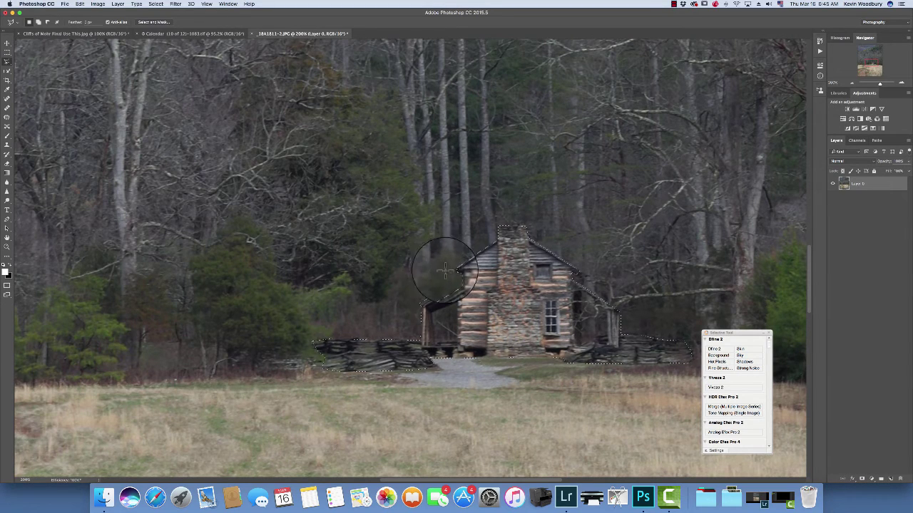
click(438, 273)
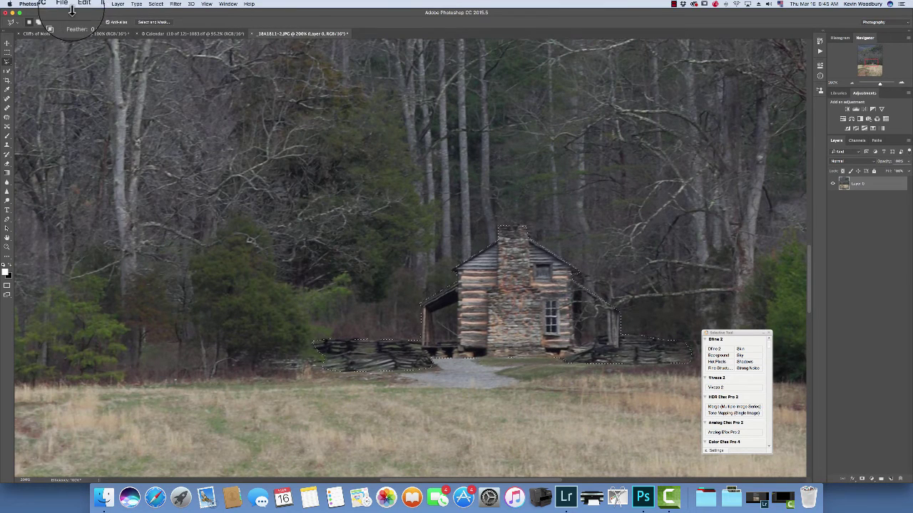
Step: Free Transform the cabin-and-fence selection wider and taller, shift it slightly, and commit
click(80, 4)
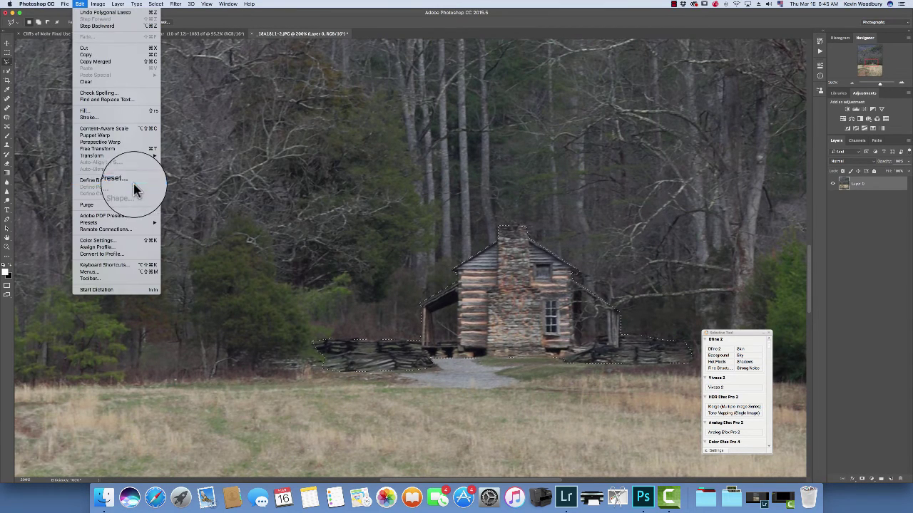
mouse_move(118, 157)
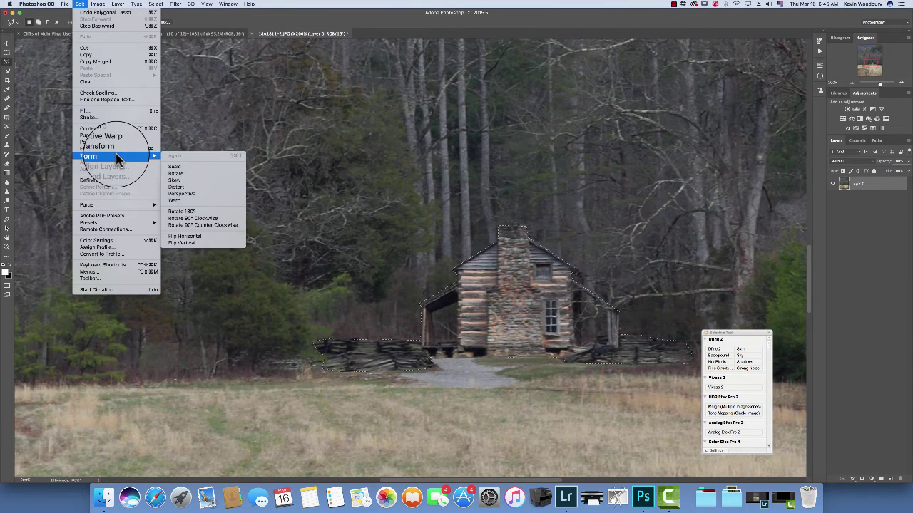
click(175, 167)
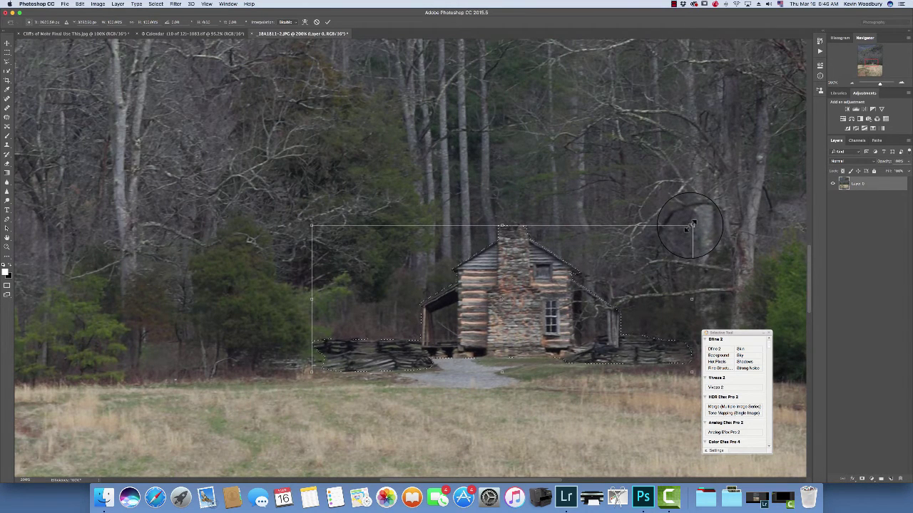
drag(689, 228, 714, 216)
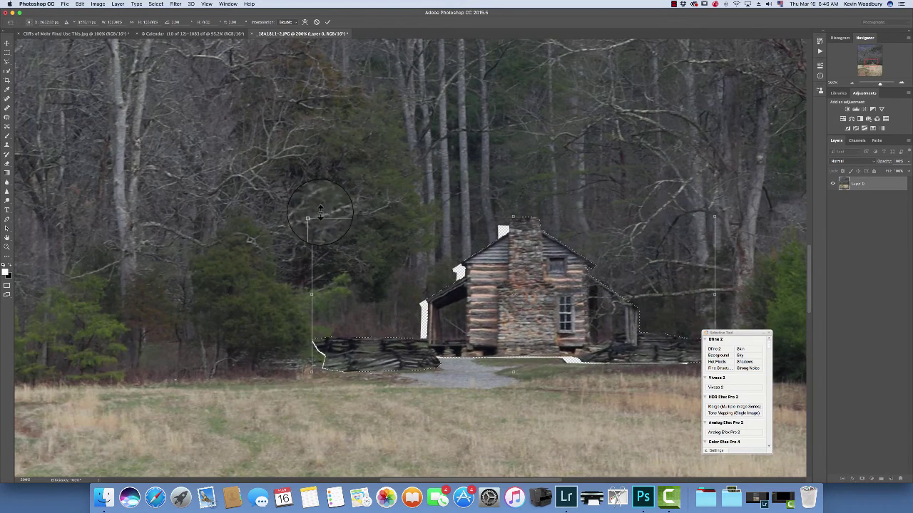
drag(312, 216, 289, 209)
drag(502, 371, 502, 377)
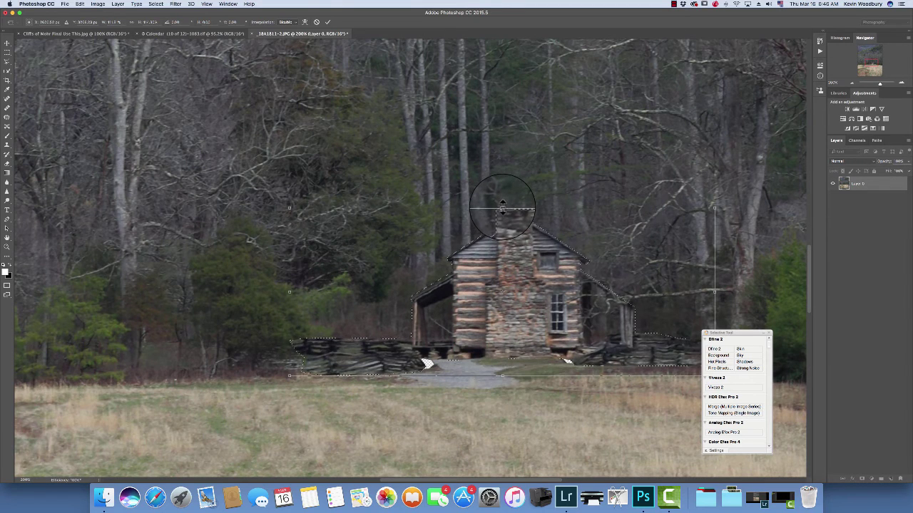
drag(502, 208, 503, 200)
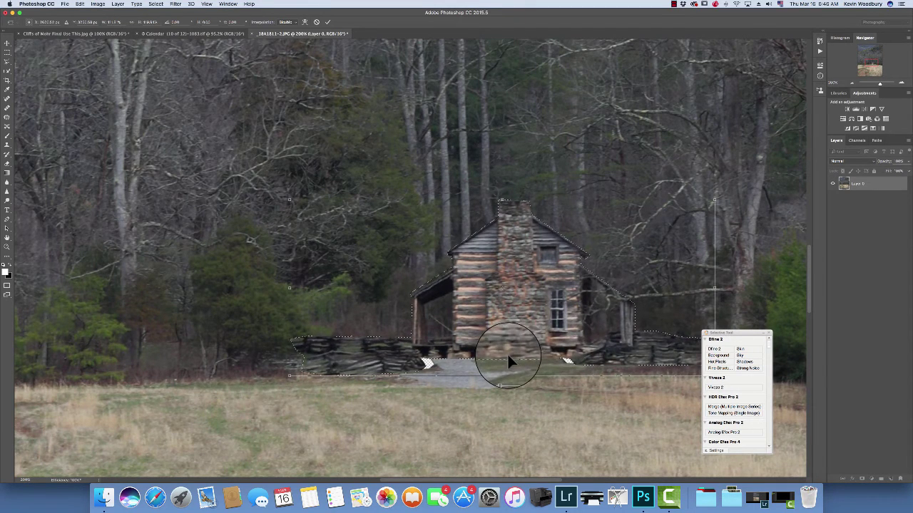
drag(507, 353, 535, 335)
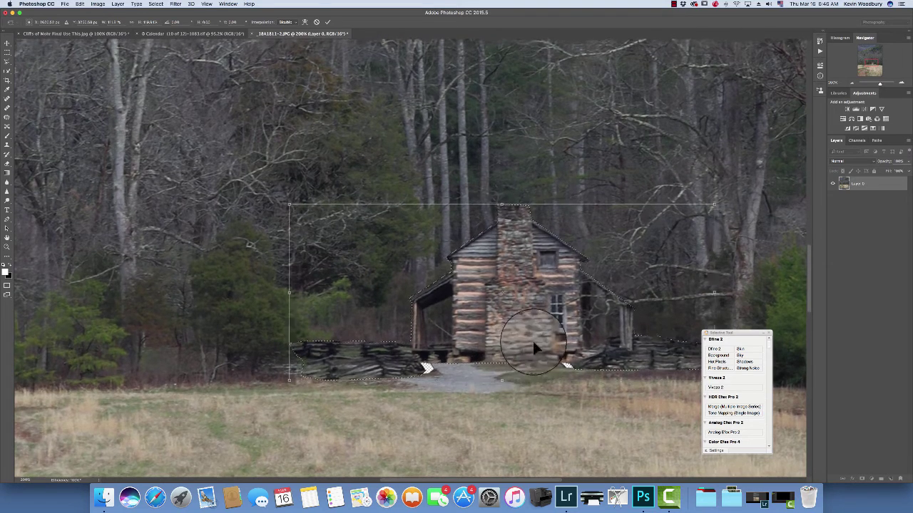
click(317, 25)
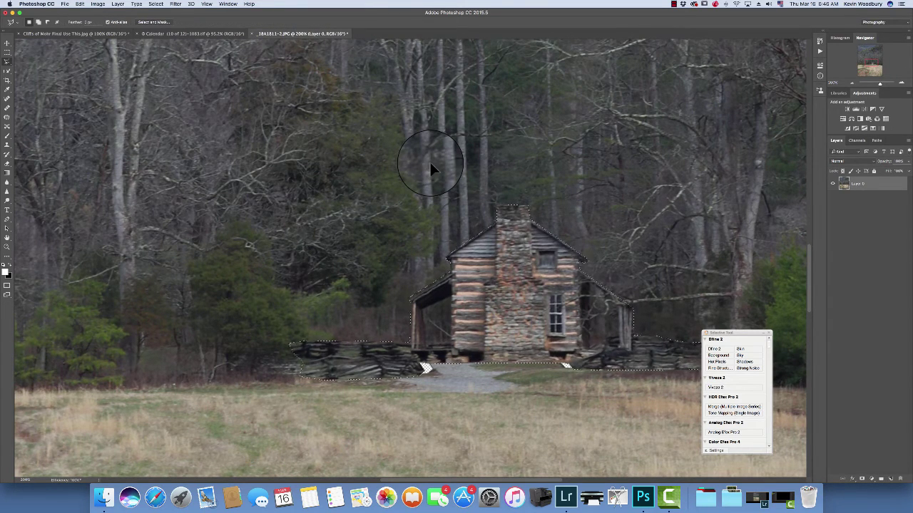
Step: Deselect, then clone-stamp fence and path texture over the white gap at the left fence's end
key(super+d)
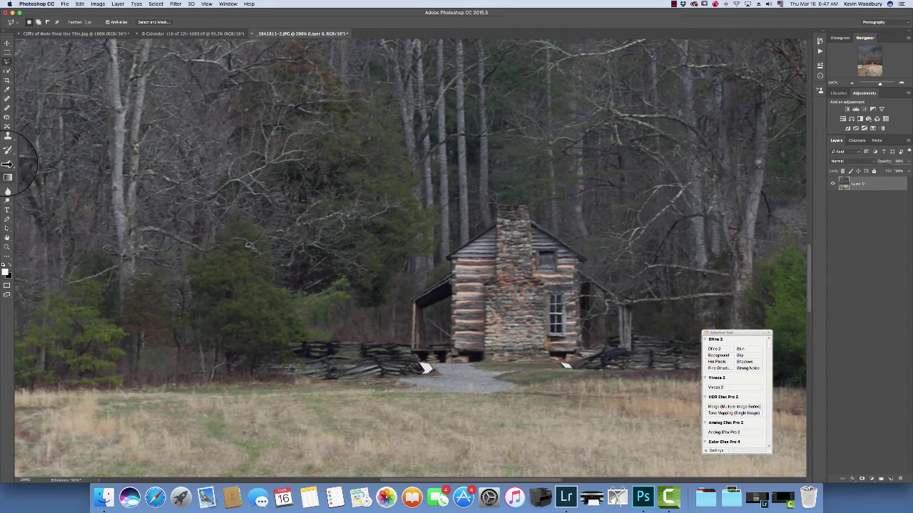
click(6, 144)
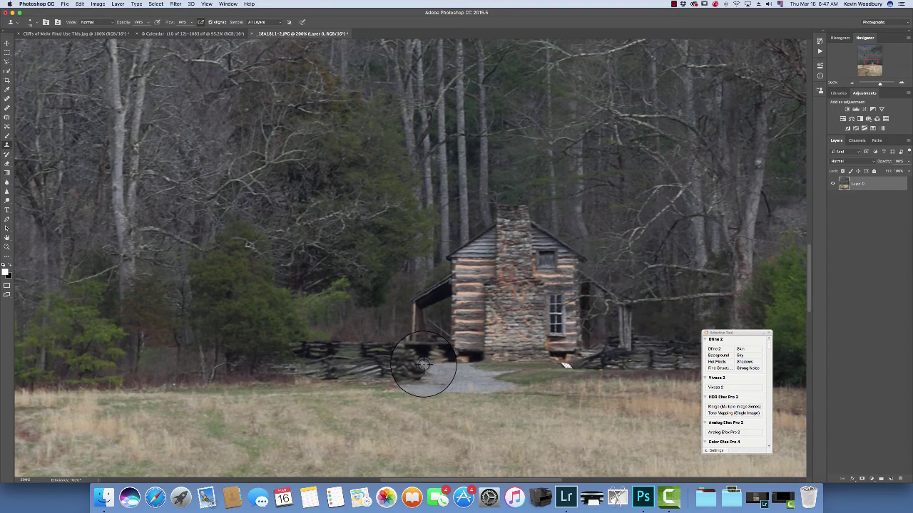
mouse_move(433, 366)
mouse_down()
mouse_move(489, 379)
mouse_move(464, 379)
mouse_up()
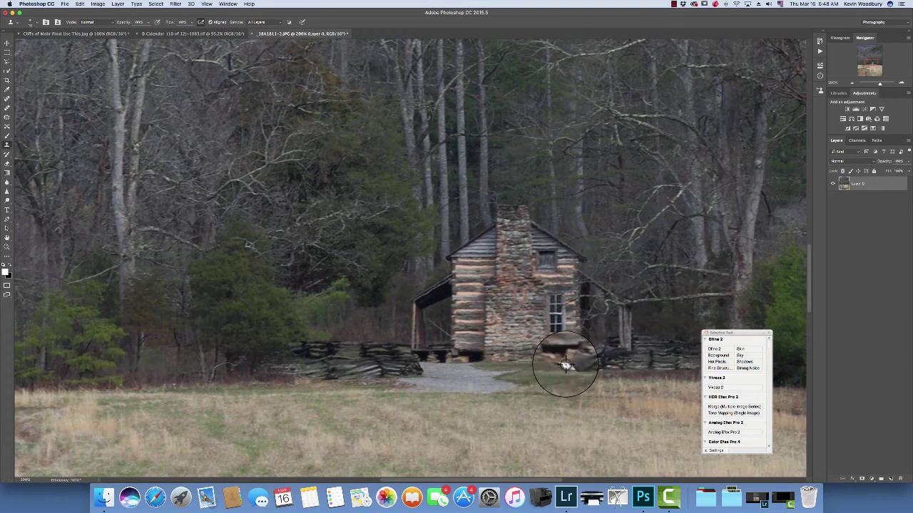
Step: Stamp cloned fence and grass texture over the white gap by the cabin's right corner
click(543, 365)
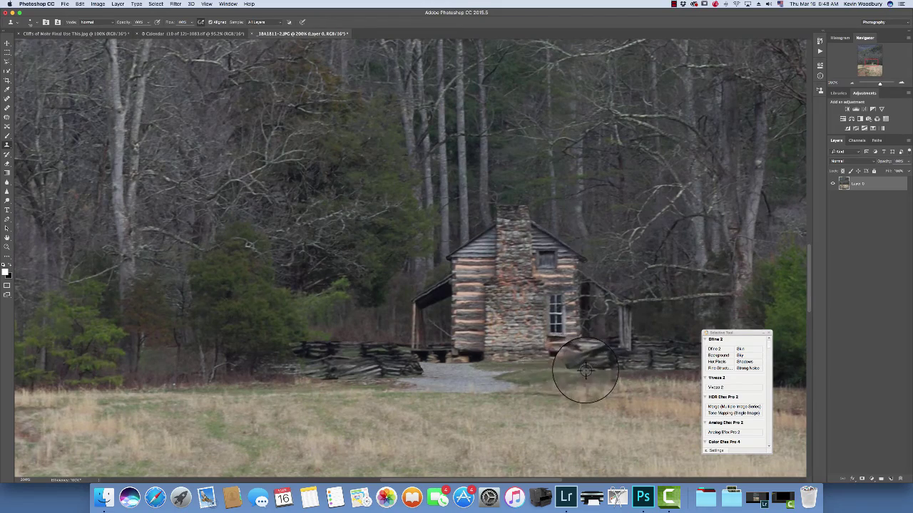
Step: Zoom out to 33.3% to view the whole retouched photo with hills, cabin and meadow
scroll(526, 387, up, 5)
scroll(528, 390, down, 8)
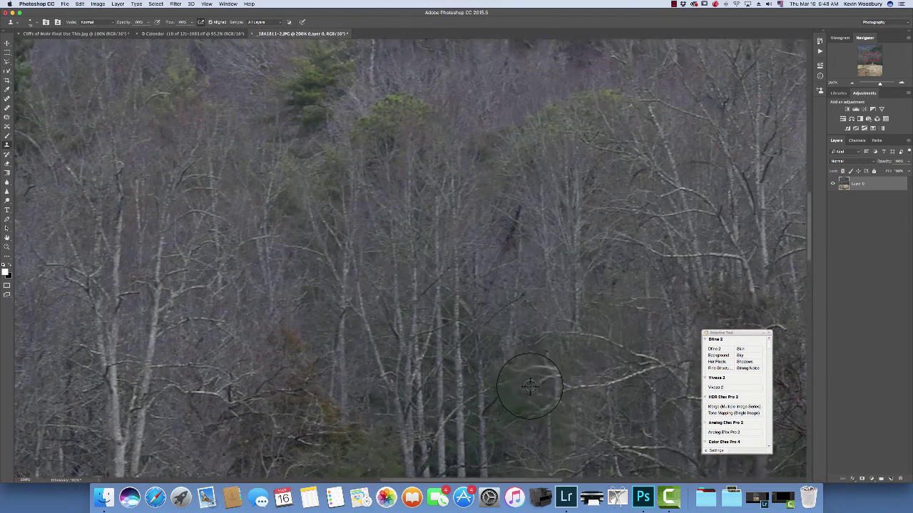
scroll(536, 378, up, 2)
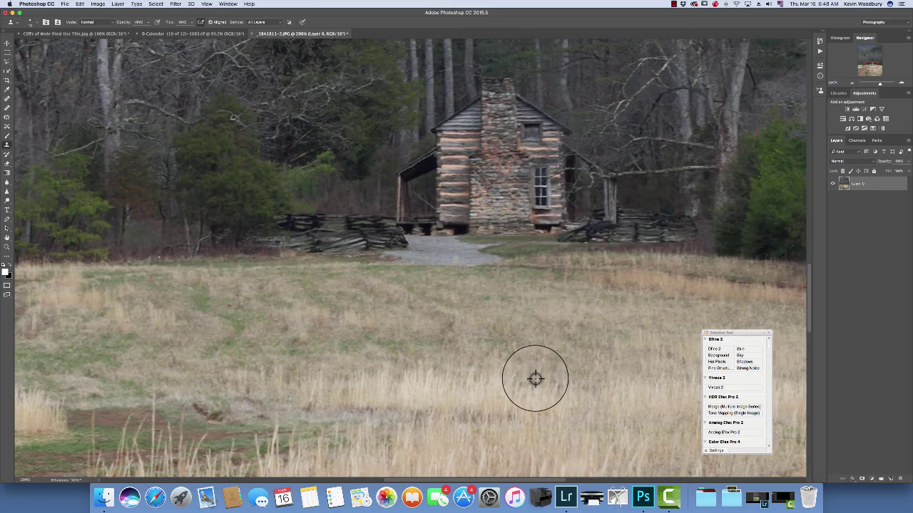
key(super+minus)
key(super+minus)
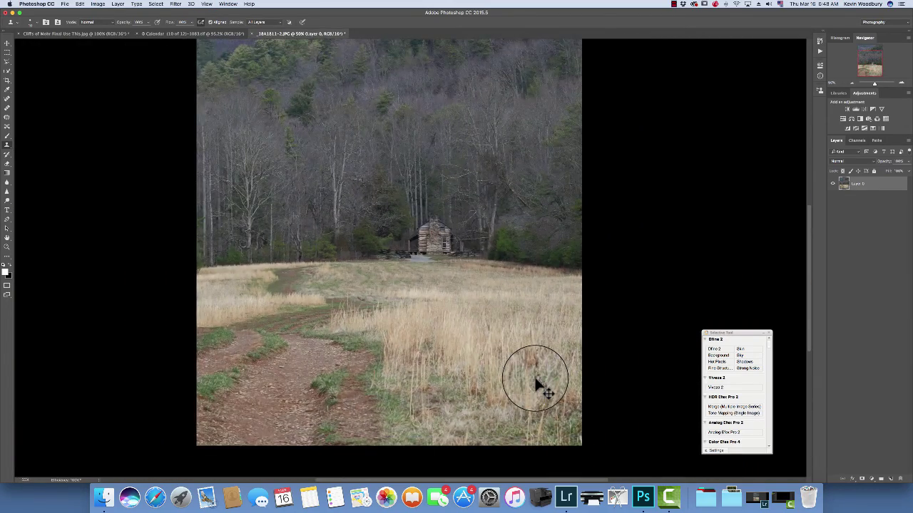
key(super+minus)
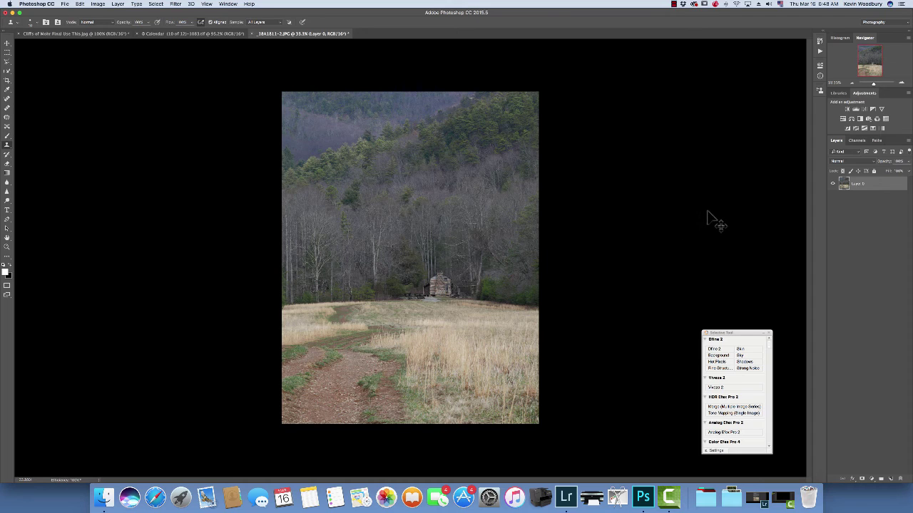
click(858, 187)
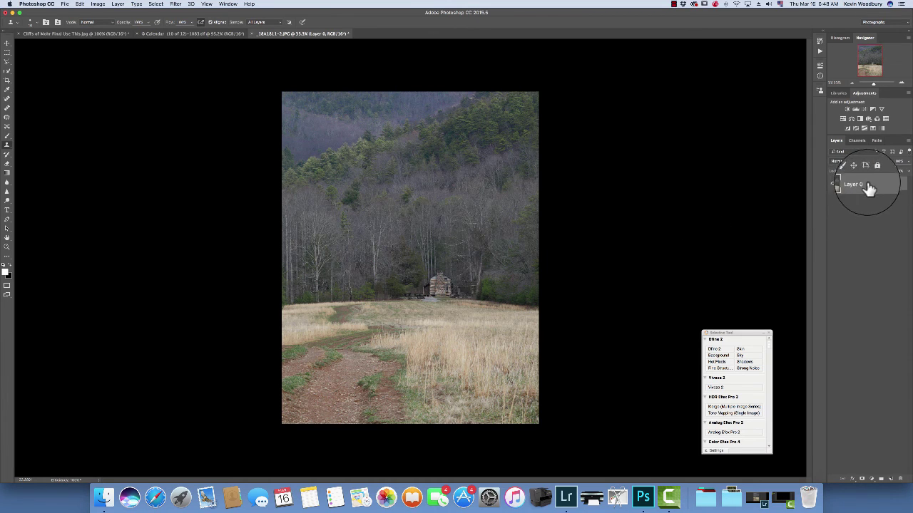